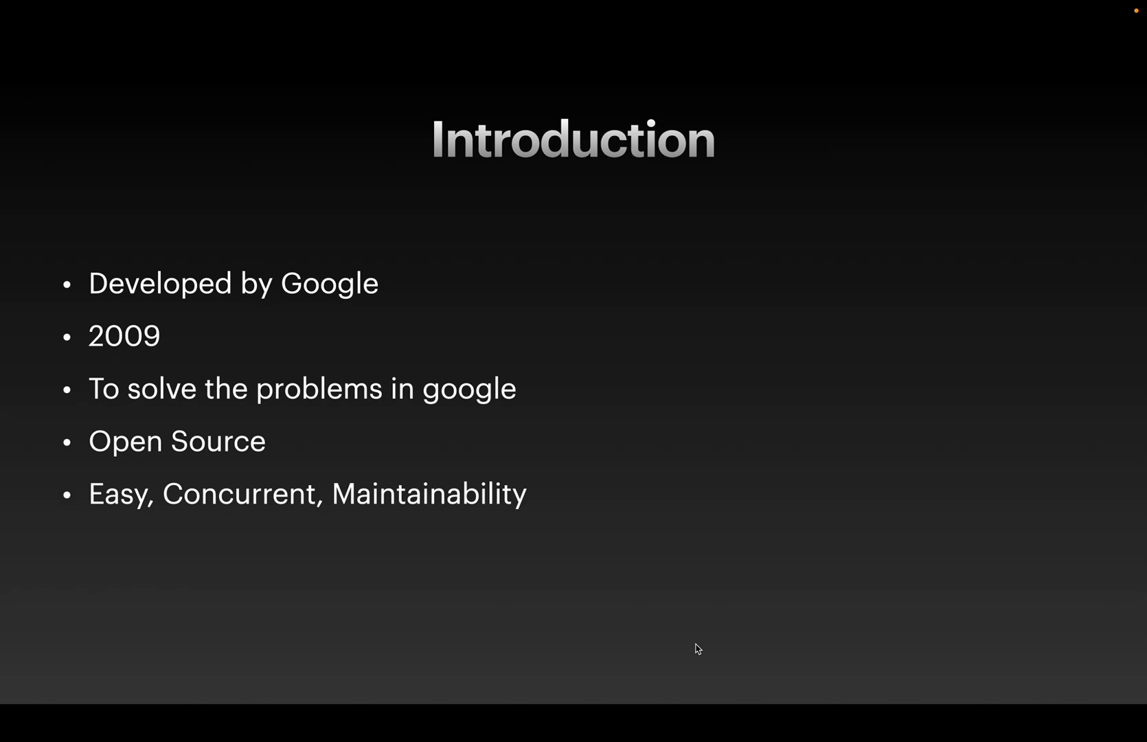
- Move the Keynote slideshow from the Introduction bullet slide to the 'Demo' title slide
key(Right)
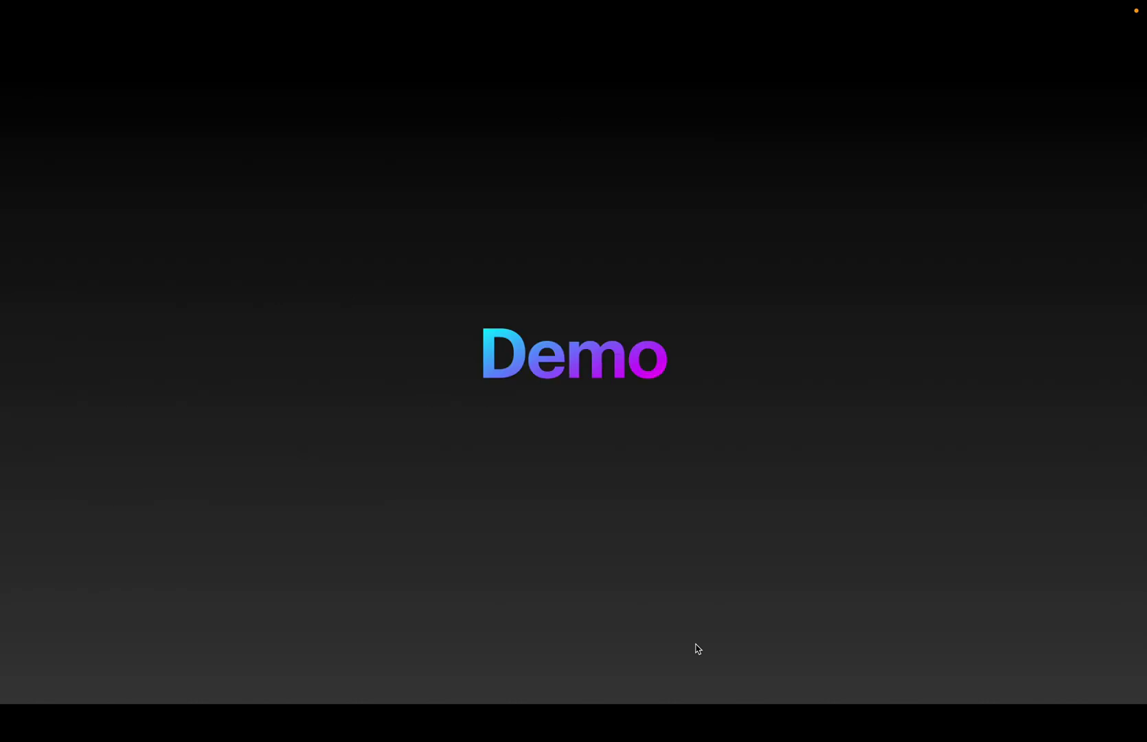
- Exit the Keynote slideshow and bring Safari's Google results for 'go' forward
key(Escape)
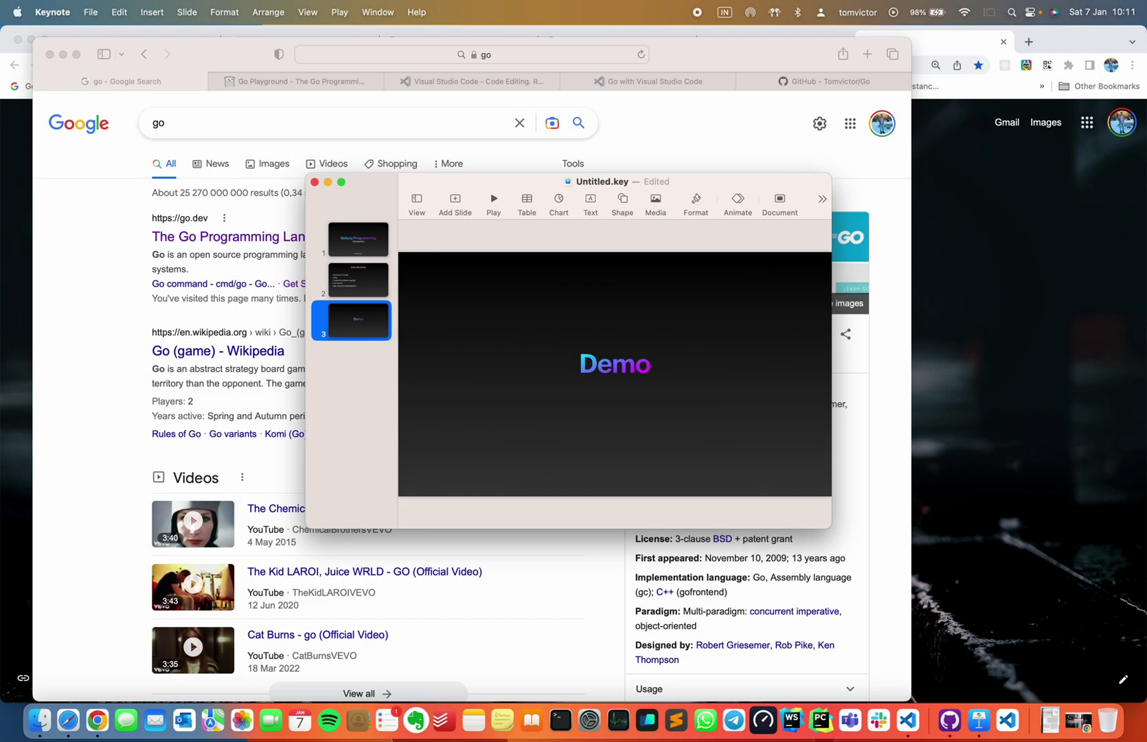
click(68, 435)
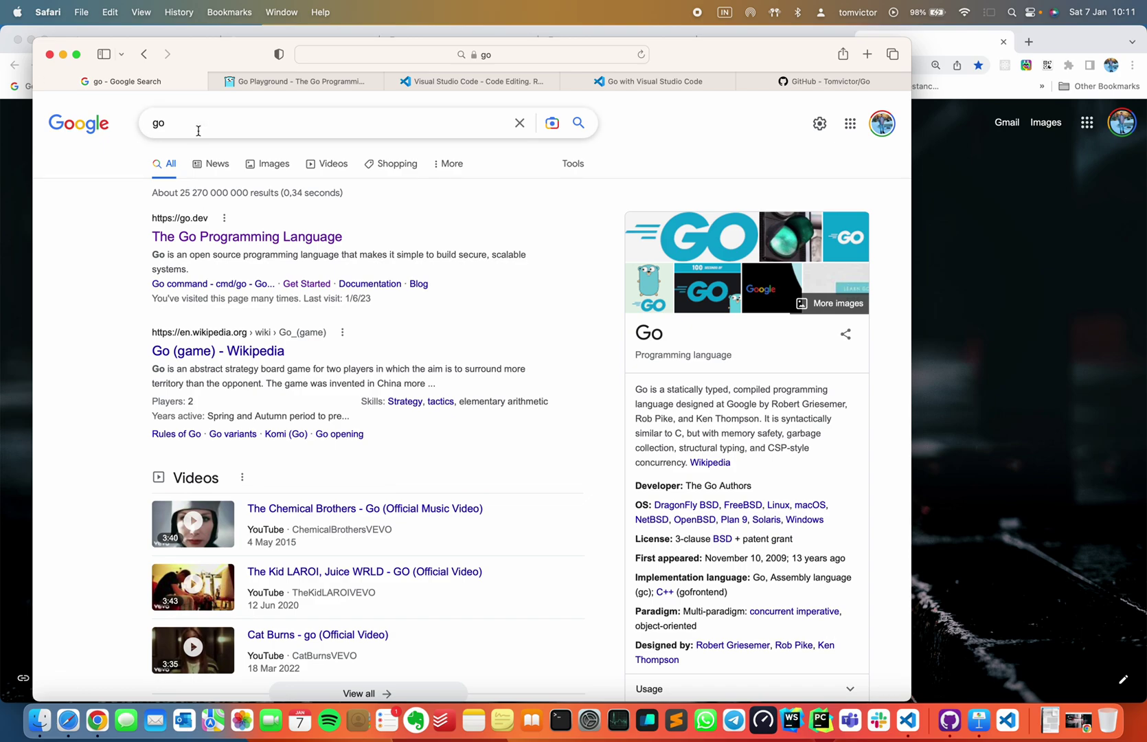
- Open 'The Go Programming Language' result and scroll through the go.dev homepage
click(252, 236)
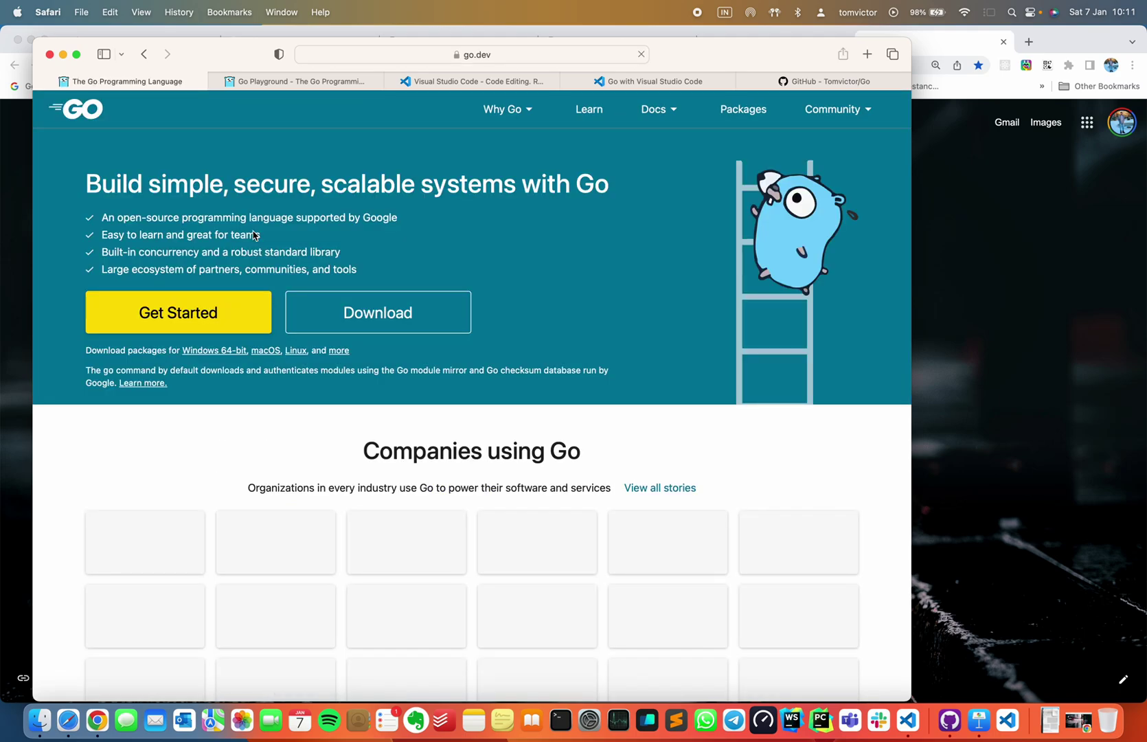
scroll(294, 256, down, 3)
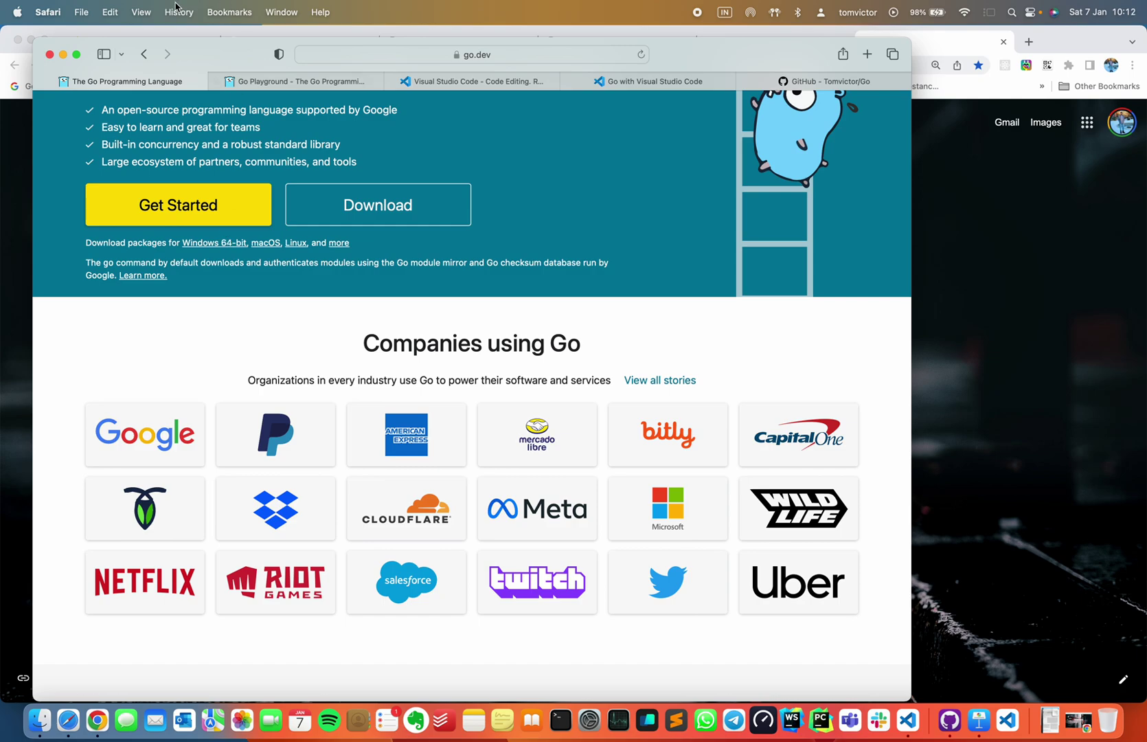
scroll(224, 180, up, 3)
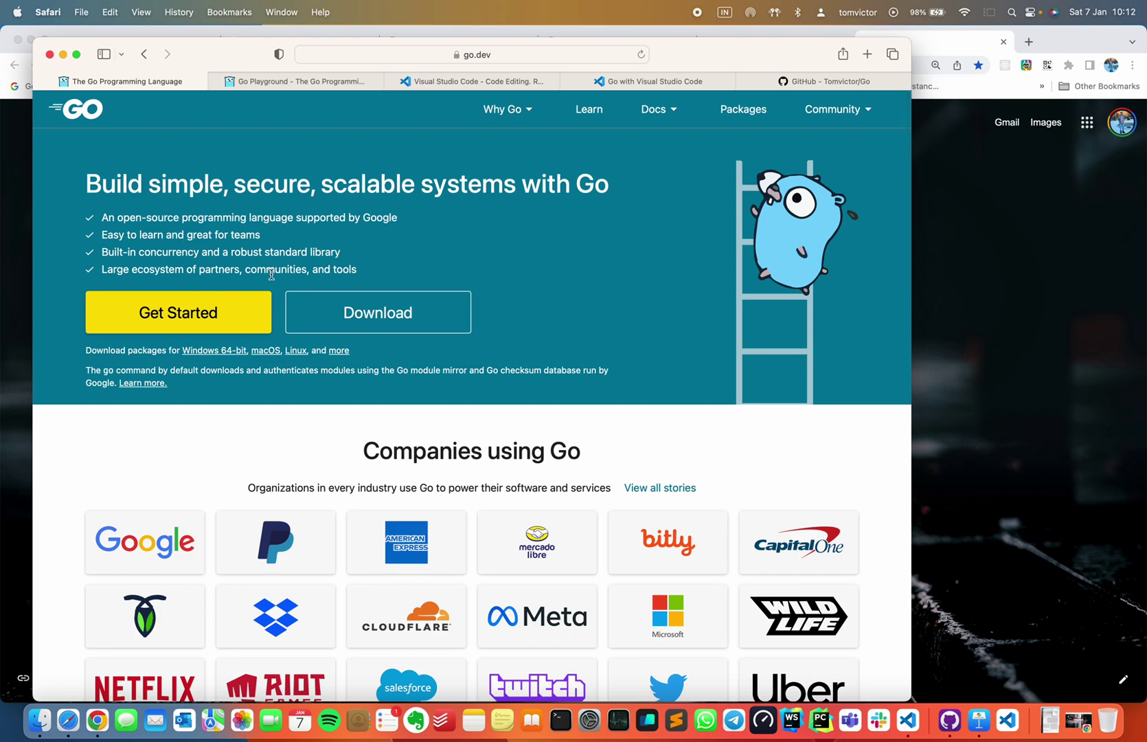
click(288, 85)
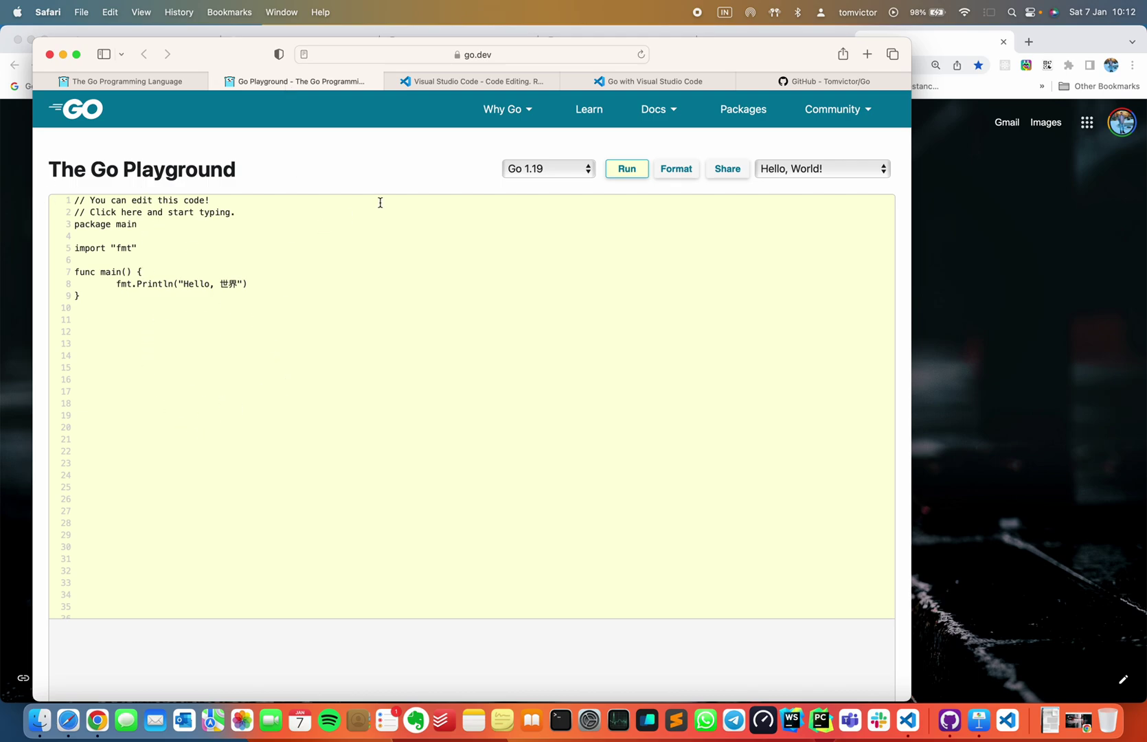
click(522, 59)
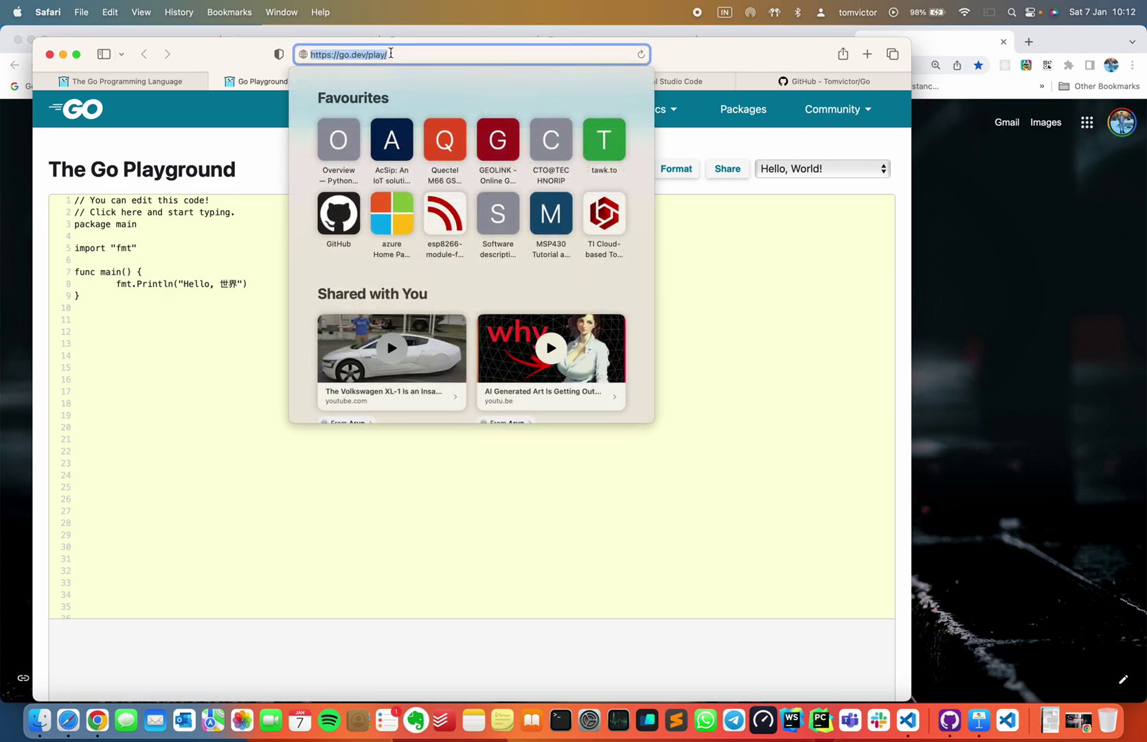
click(174, 349)
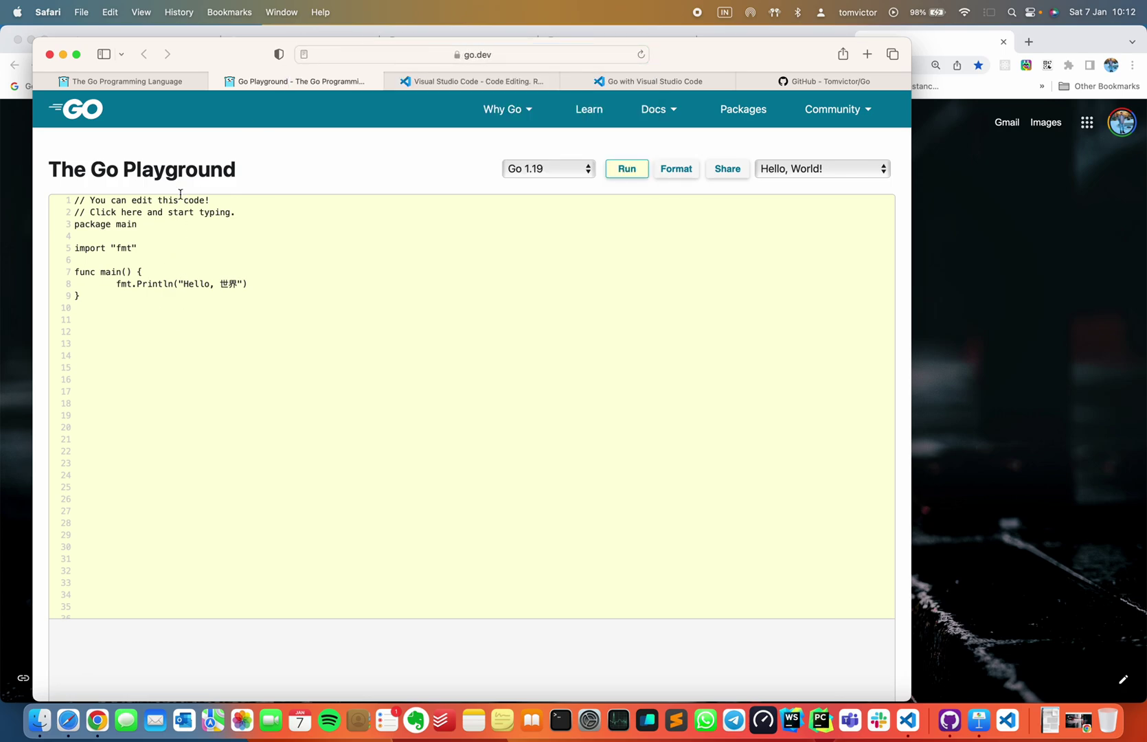
click(117, 84)
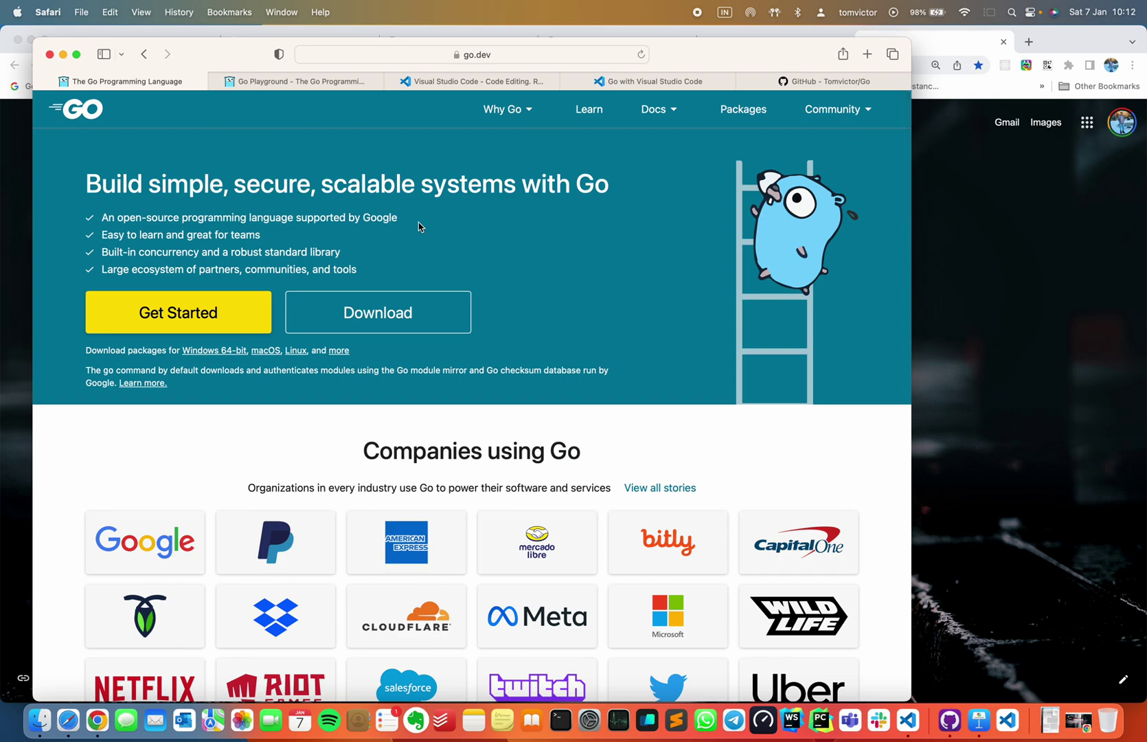
- Browse the go.dev downloads table, then switch to the Visual Studio Code website
click(397, 316)
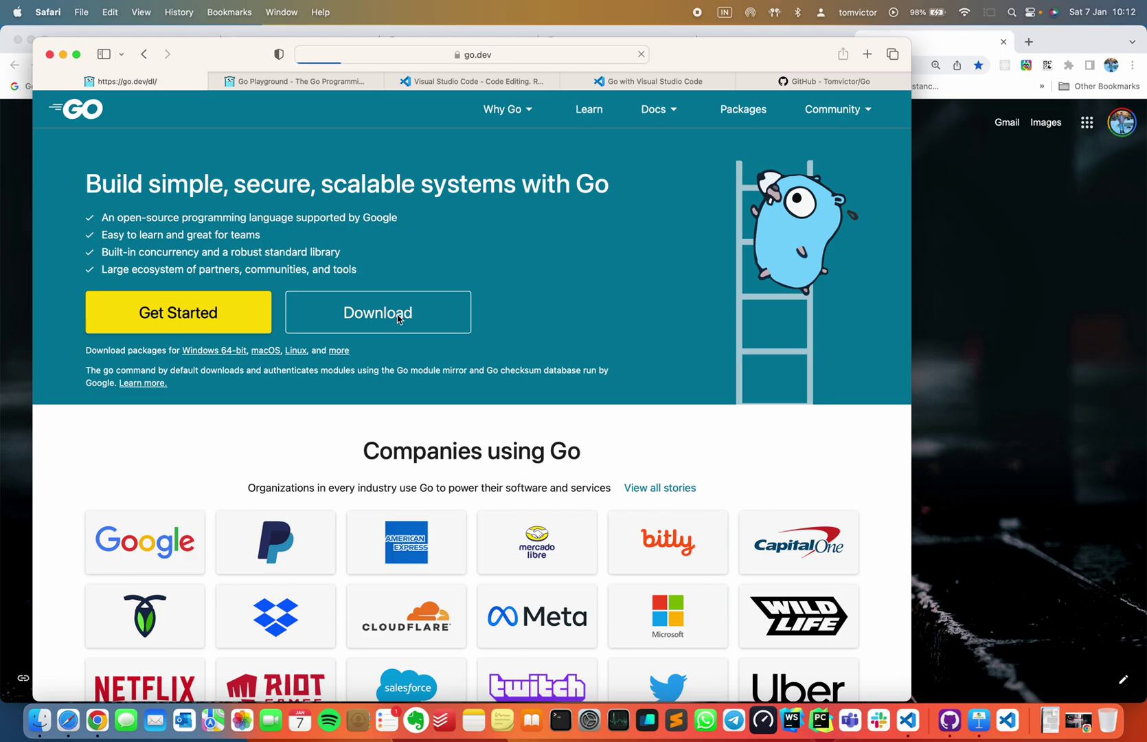
scroll(248, 400, down, 4)
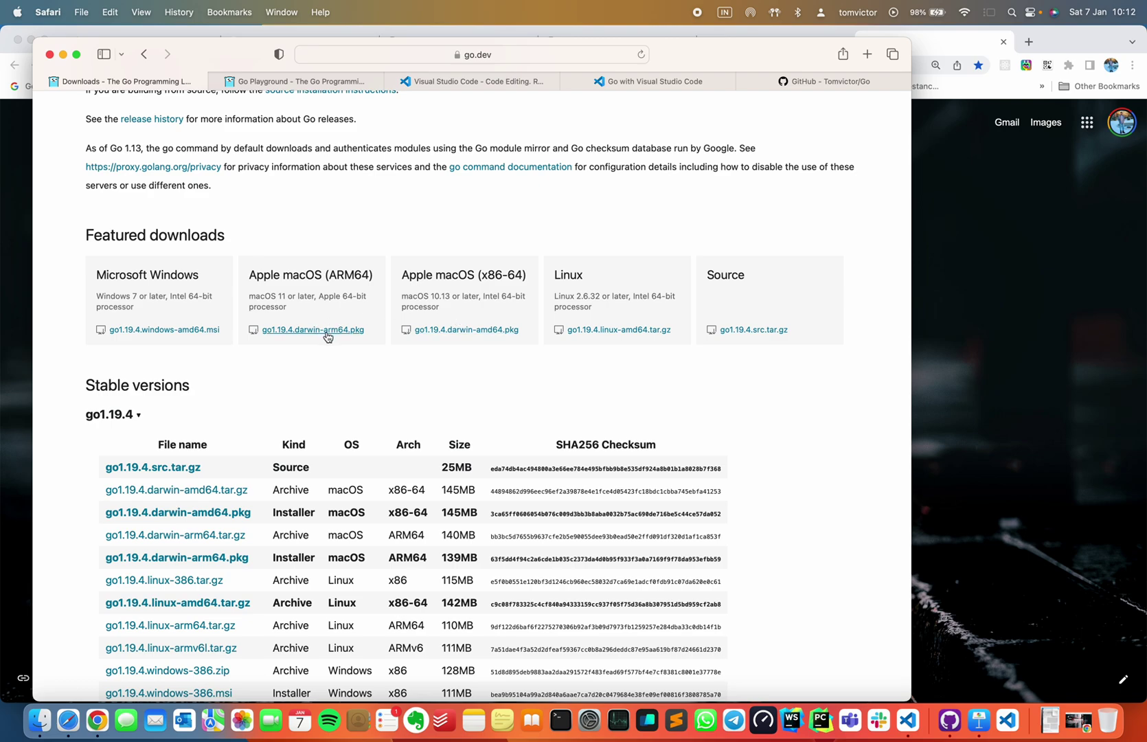
click(499, 89)
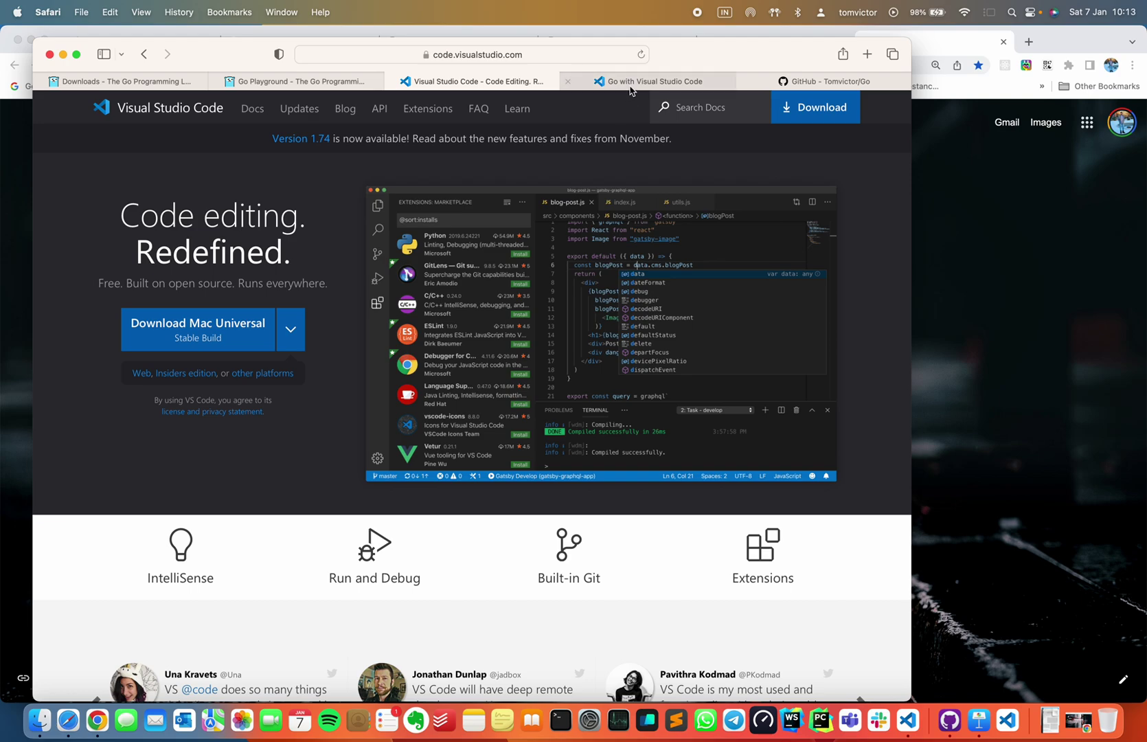
- Switch to the 'Go with Visual Studio Code' tab showing the Go extension docs
mouse_move(633, 87)
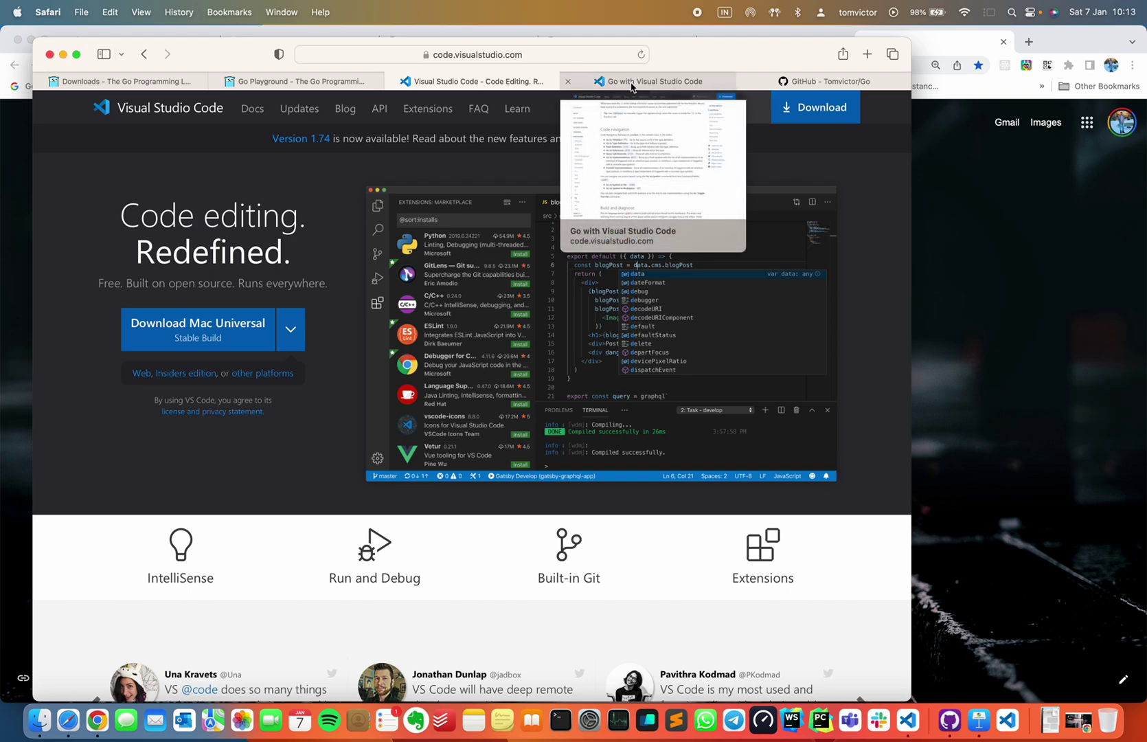
click(632, 87)
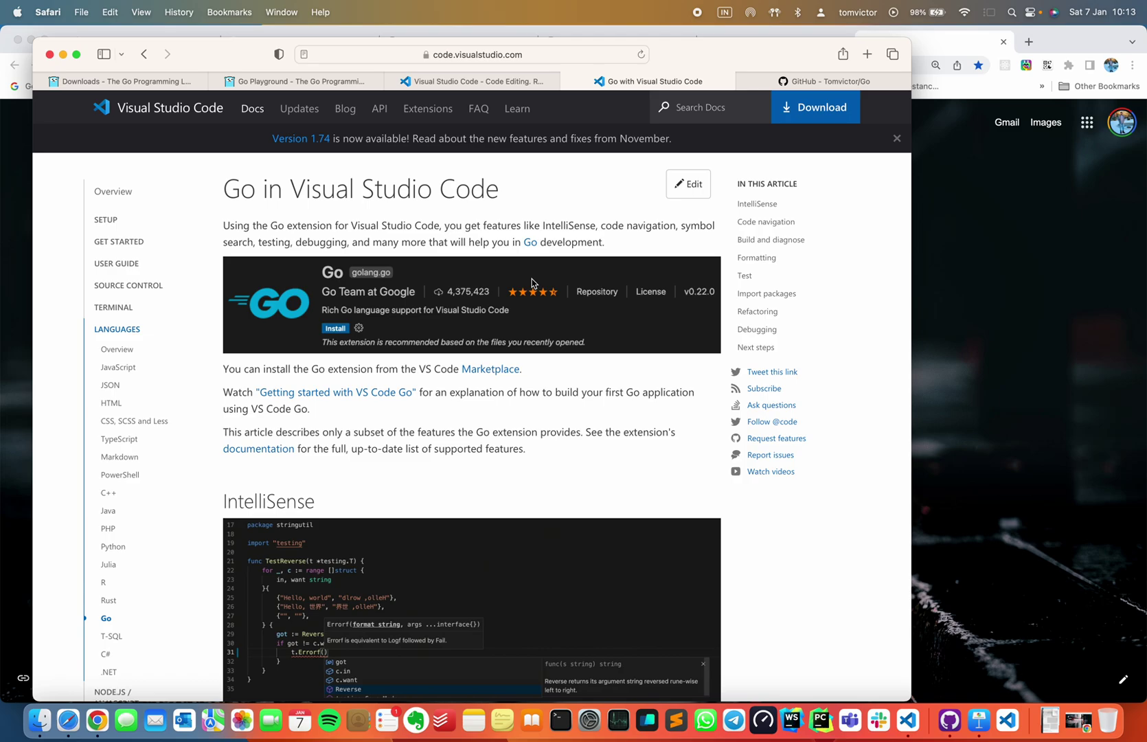
- Look over the GitHub Go repository tab, then bring Chrome's Google New Tab page forward
click(796, 82)
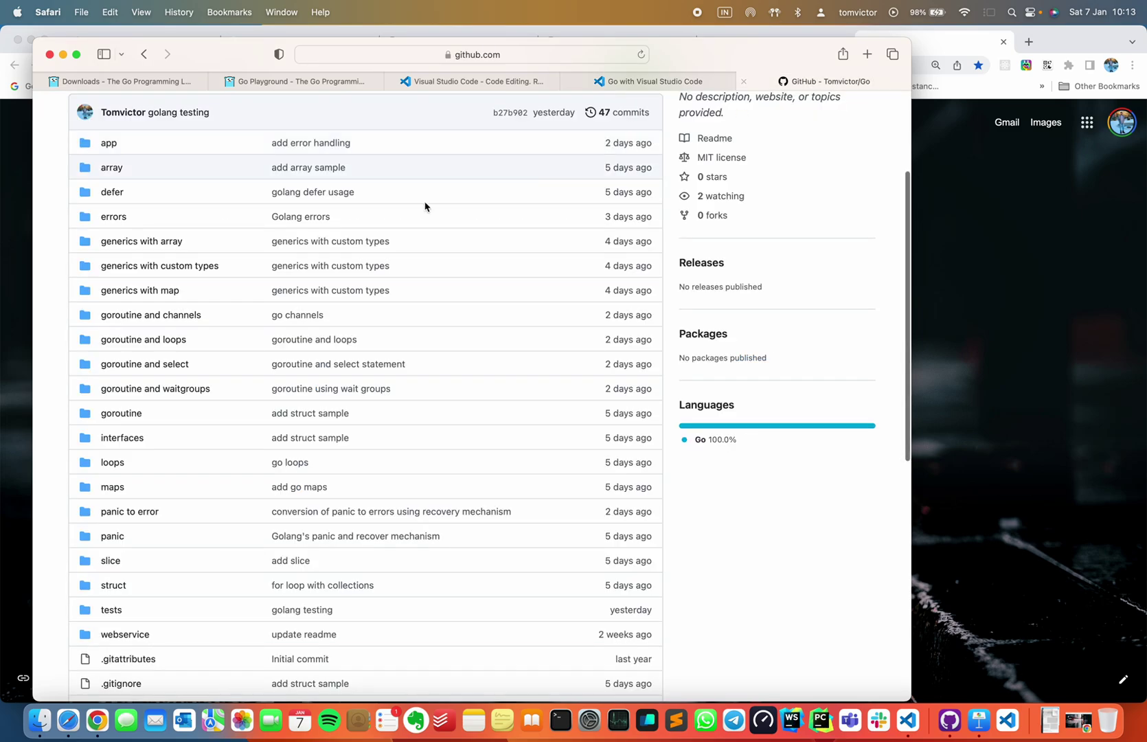
scroll(300, 236, up, 5)
scroll(299, 236, down, 5)
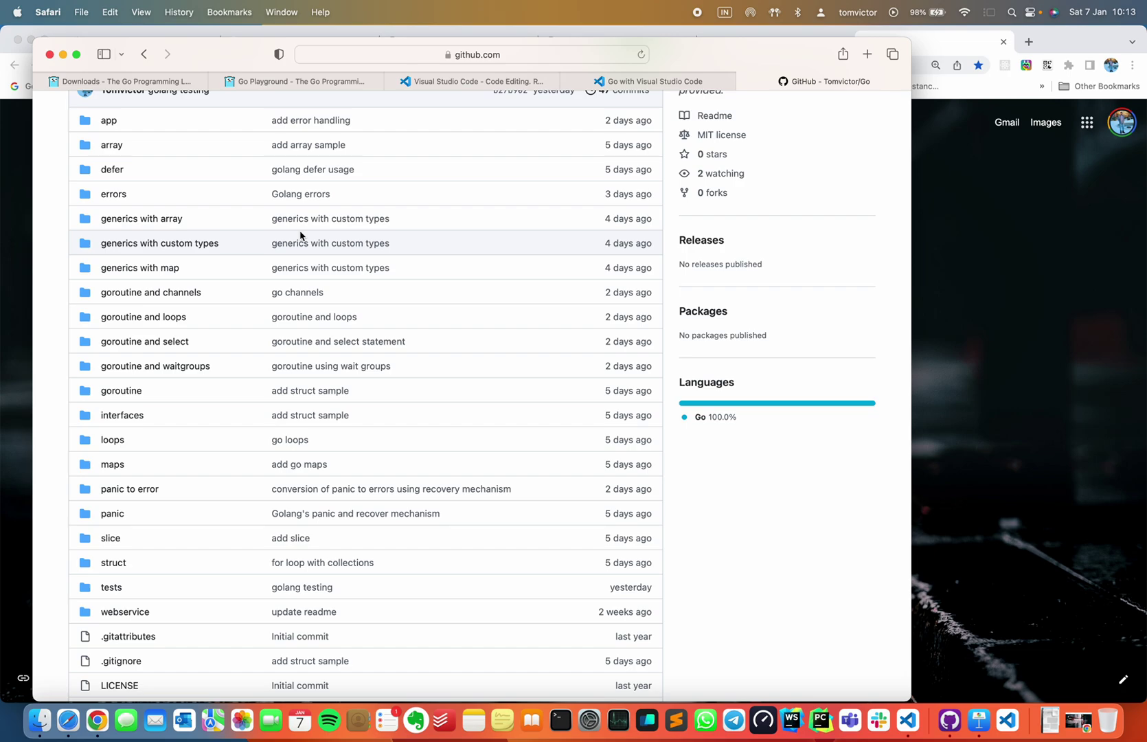
scroll(300, 236, up, 5)
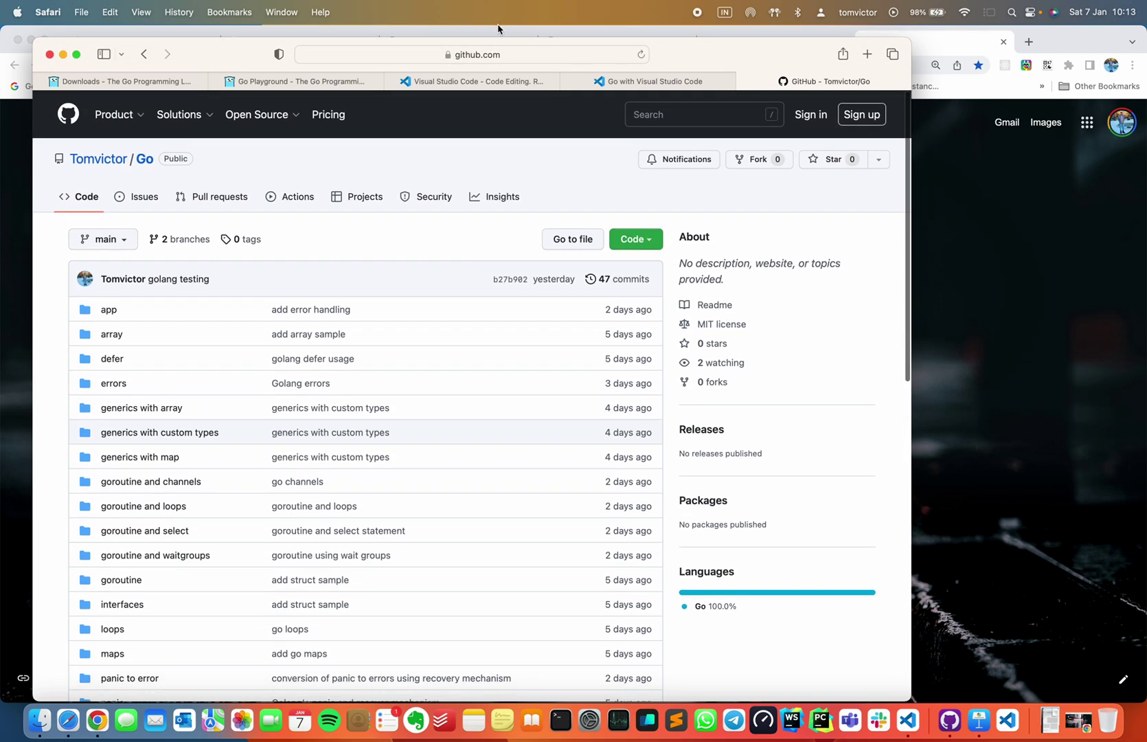
click(522, 59)
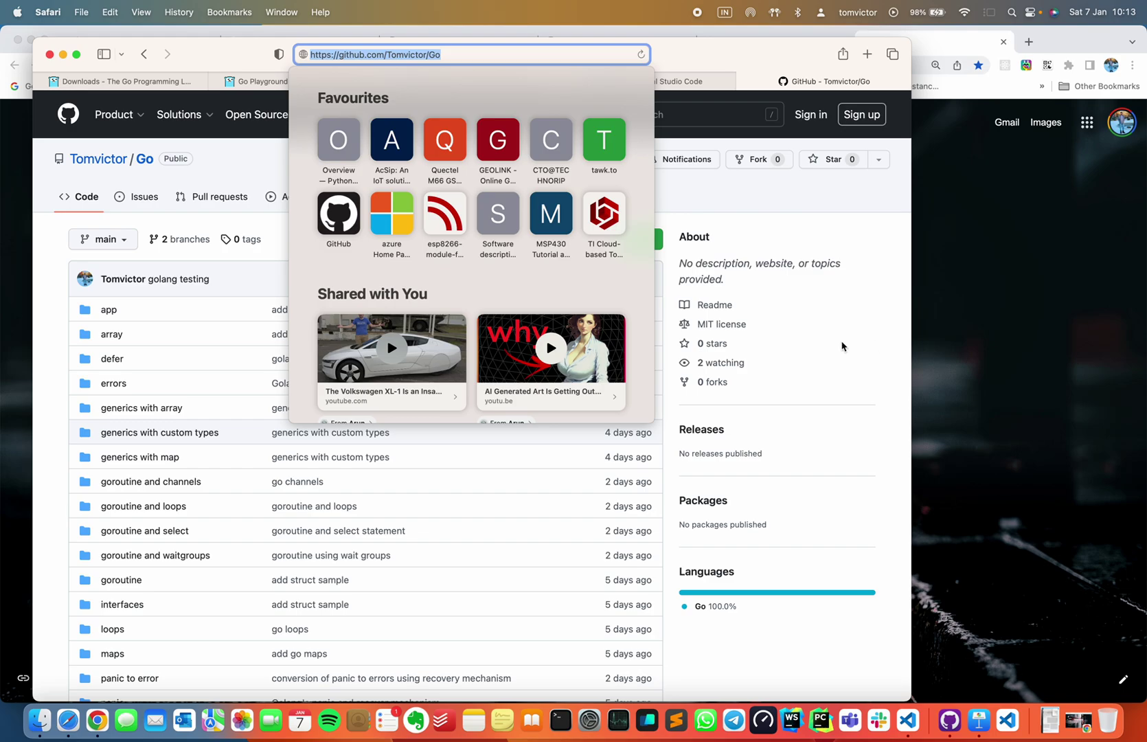
click(979, 328)
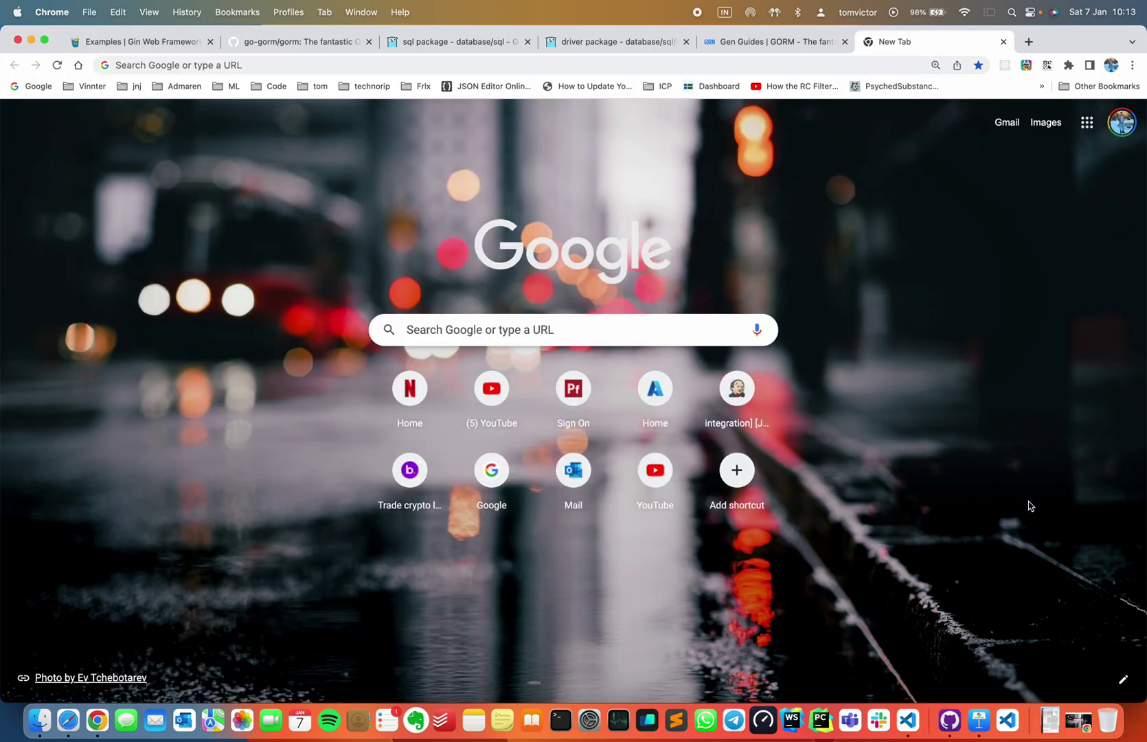
- Create a 'hello' folder inside the Go folder in Finder and launch Visual Studio Code
click(39, 718)
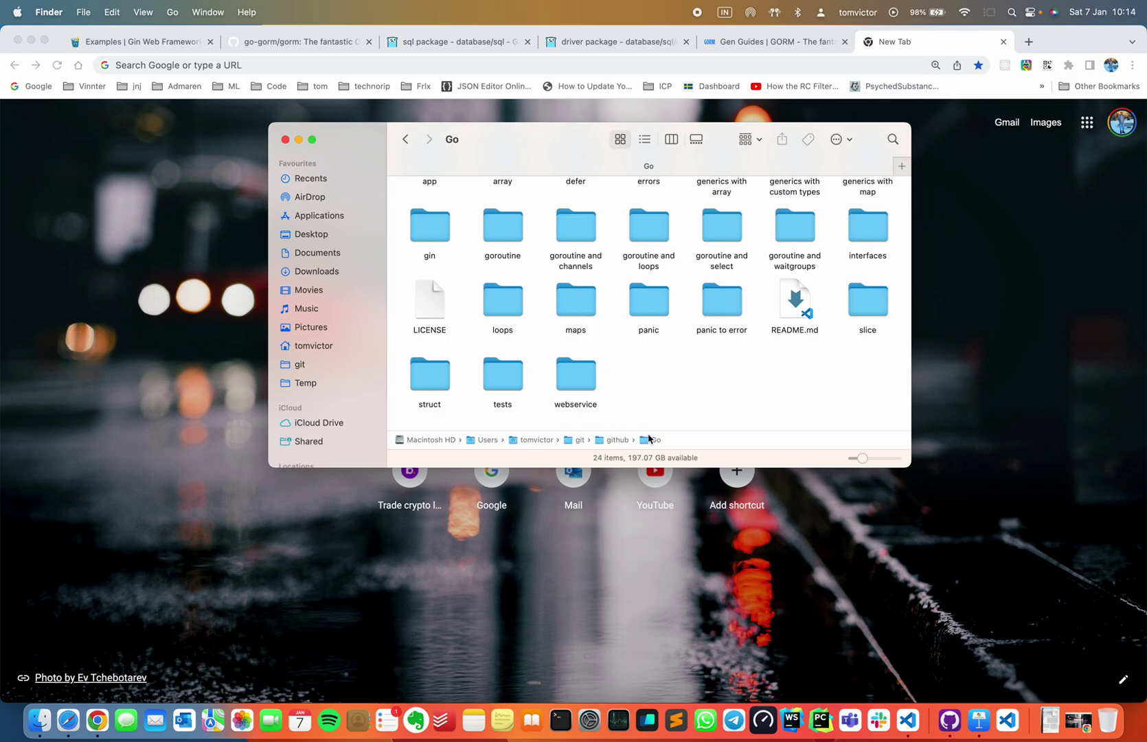
right_click(650, 389)
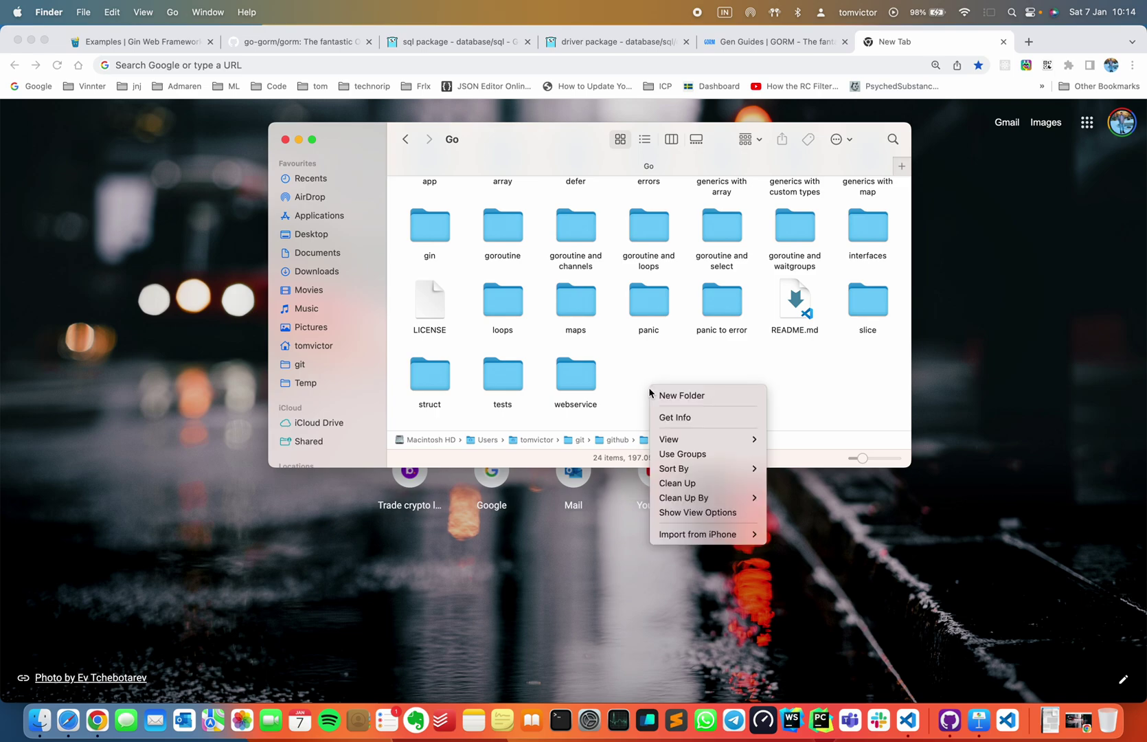
click(667, 397)
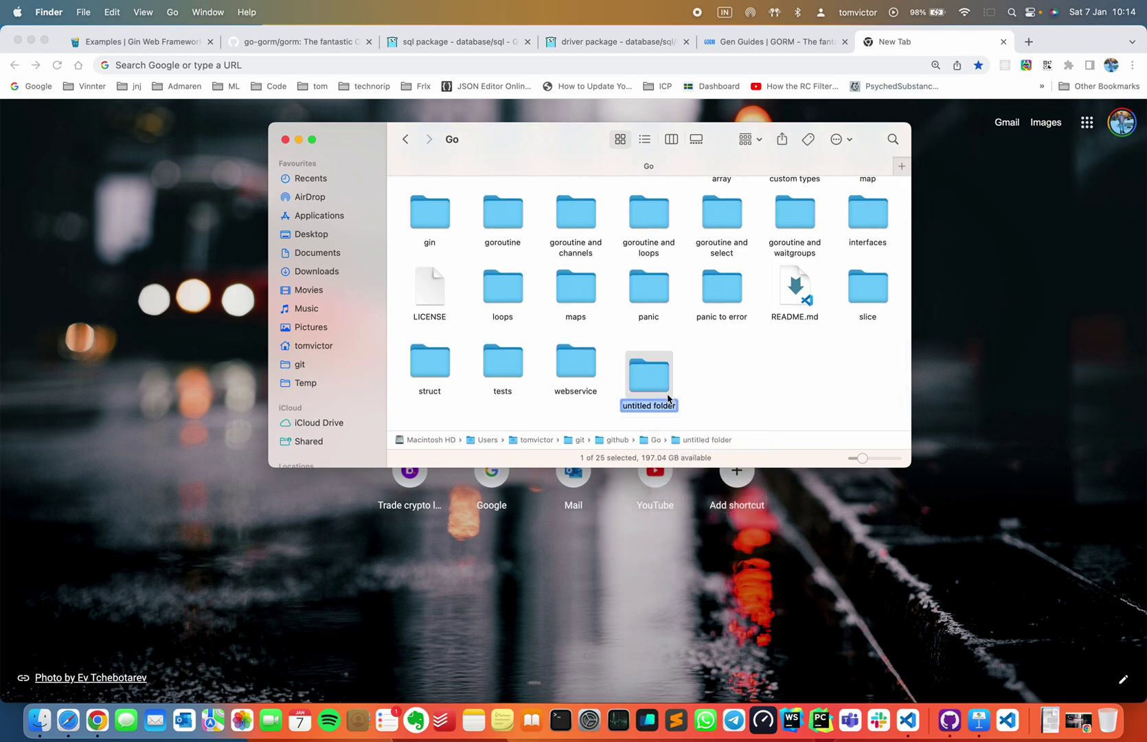
text(hello)
key(Return)
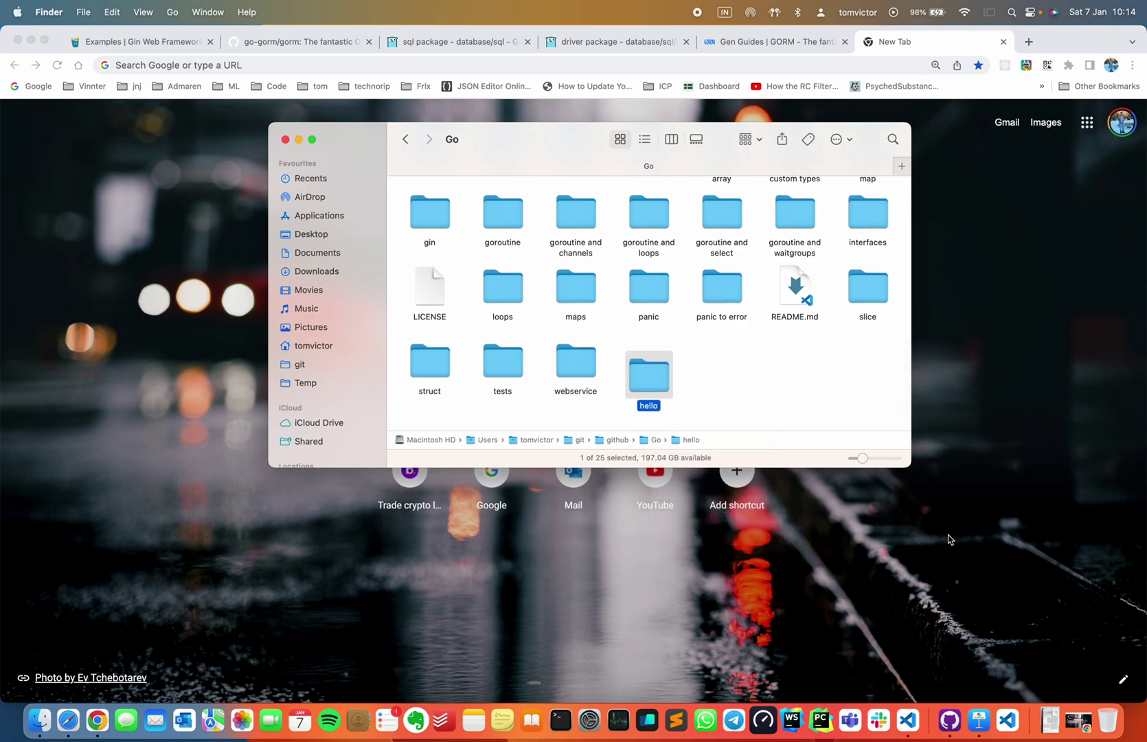
click(911, 705)
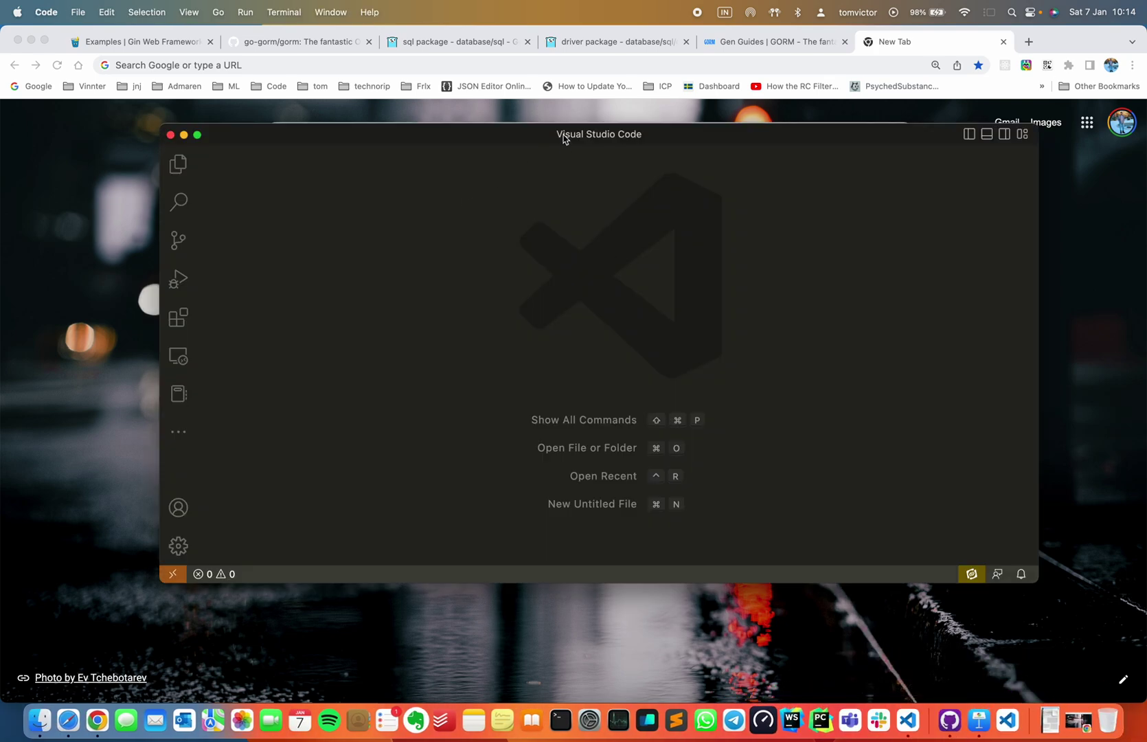
- Drag the hello folder from Finder into the VS Code window to open it as the workspace
drag(566, 143, 601, 450)
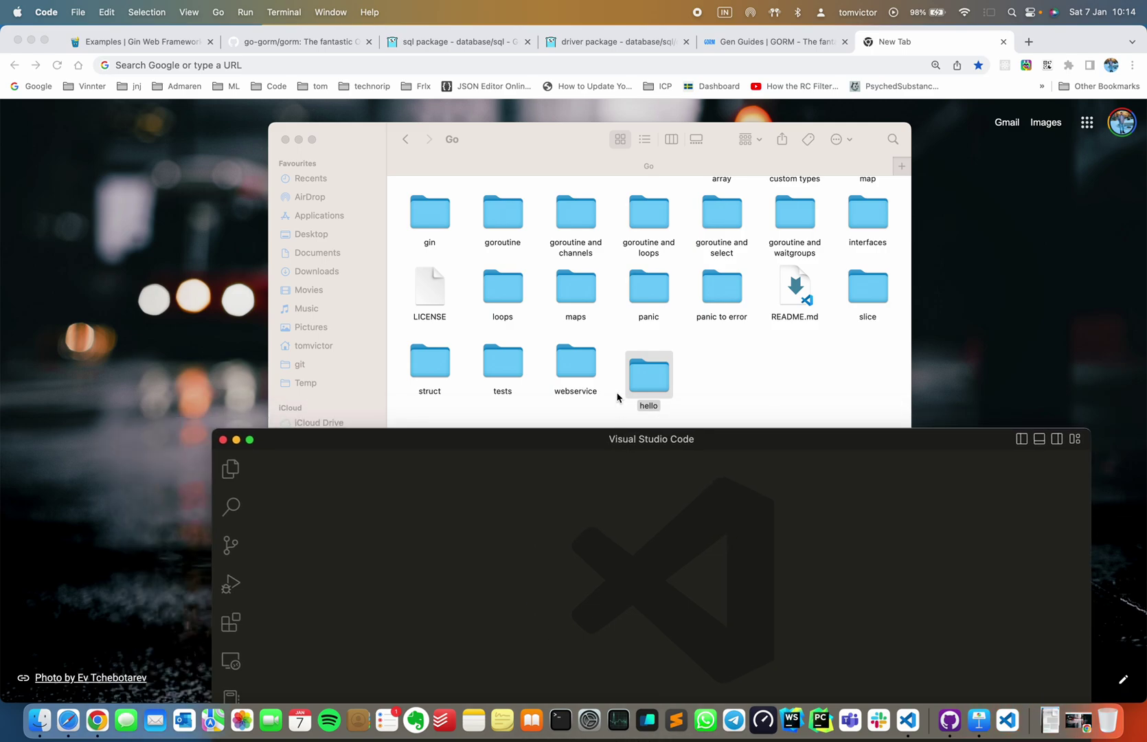
drag(652, 376, 599, 613)
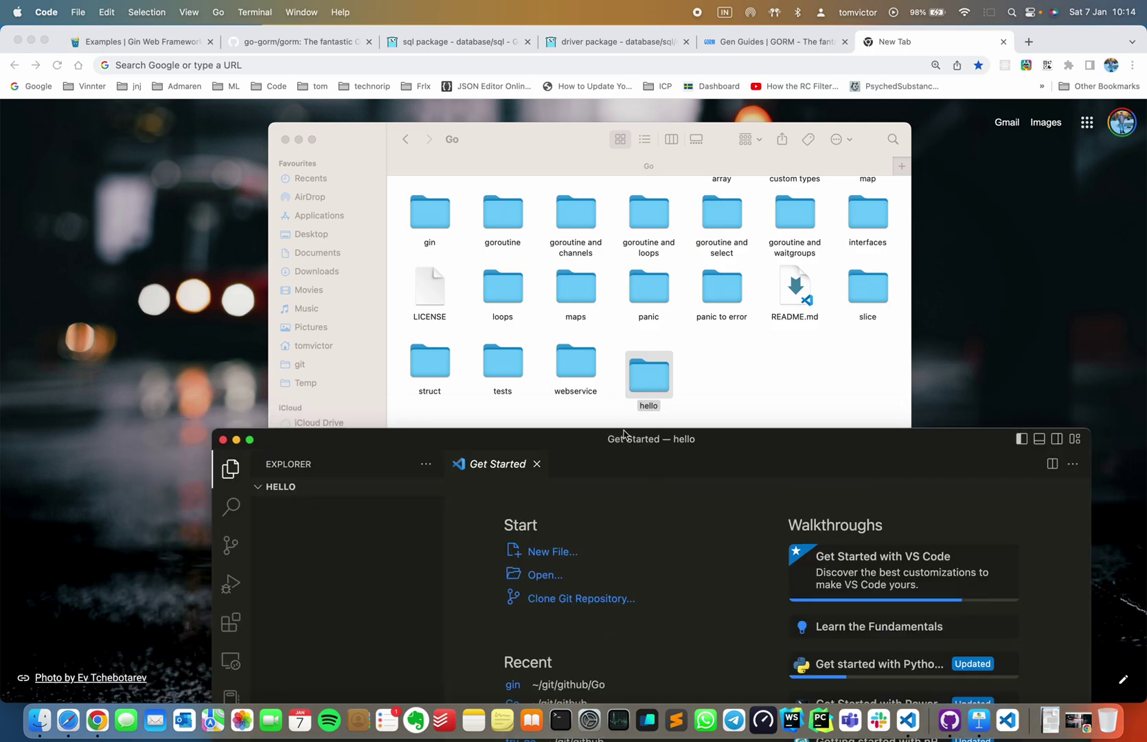
drag(646, 439, 550, 62)
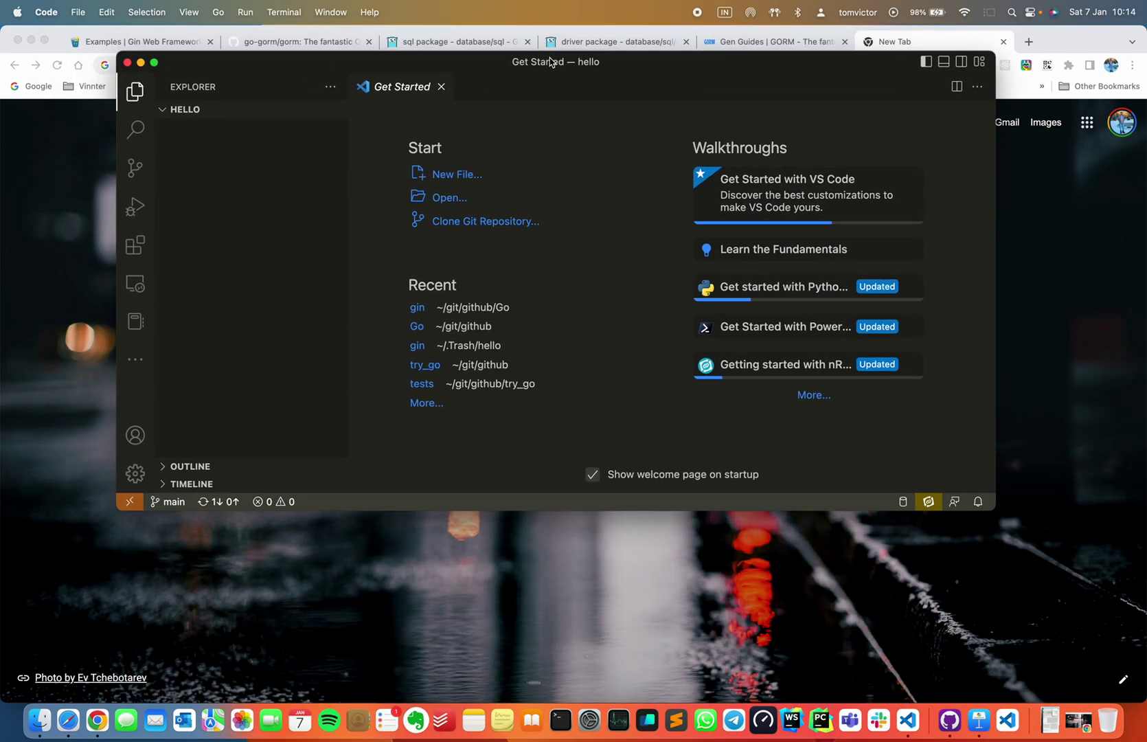
- Close the Get Started page and maximize the VS Code window
click(442, 86)
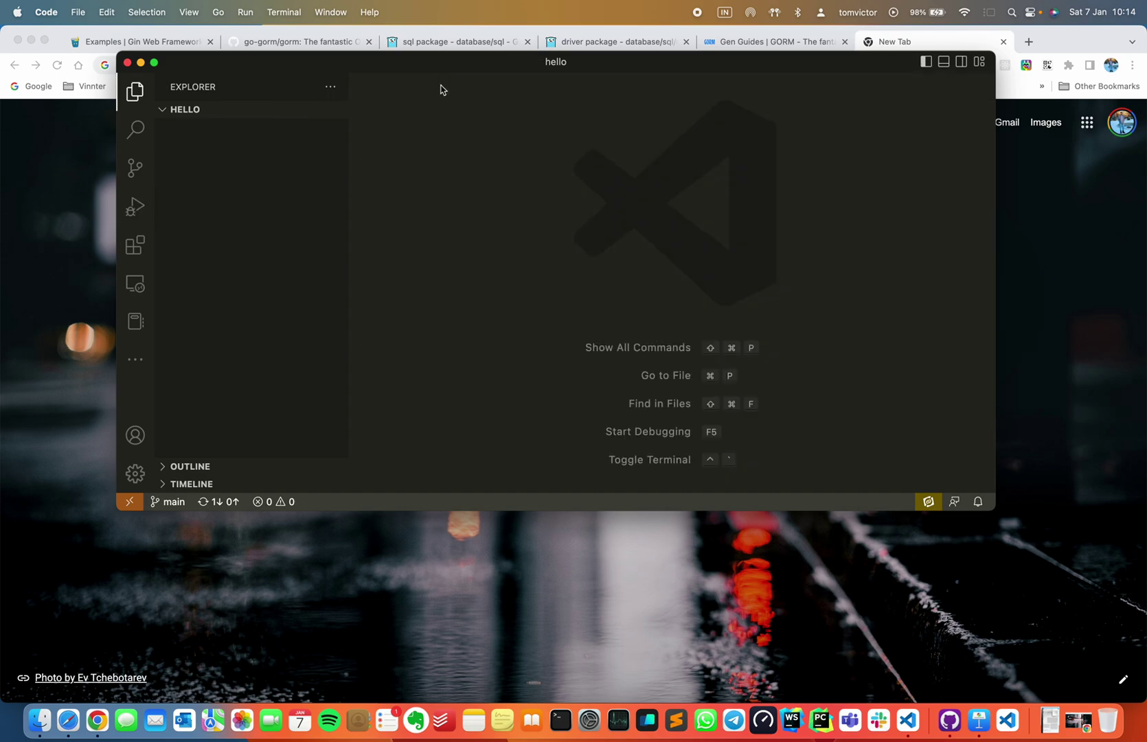
double_click(495, 62)
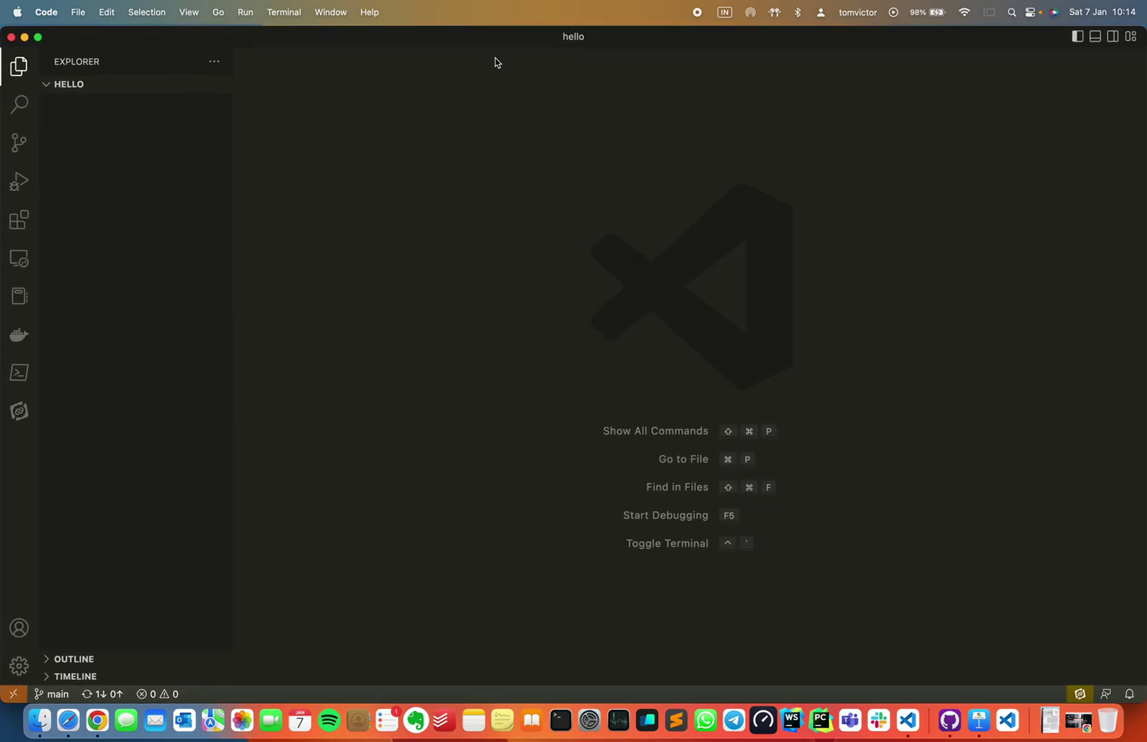
click(279, 8)
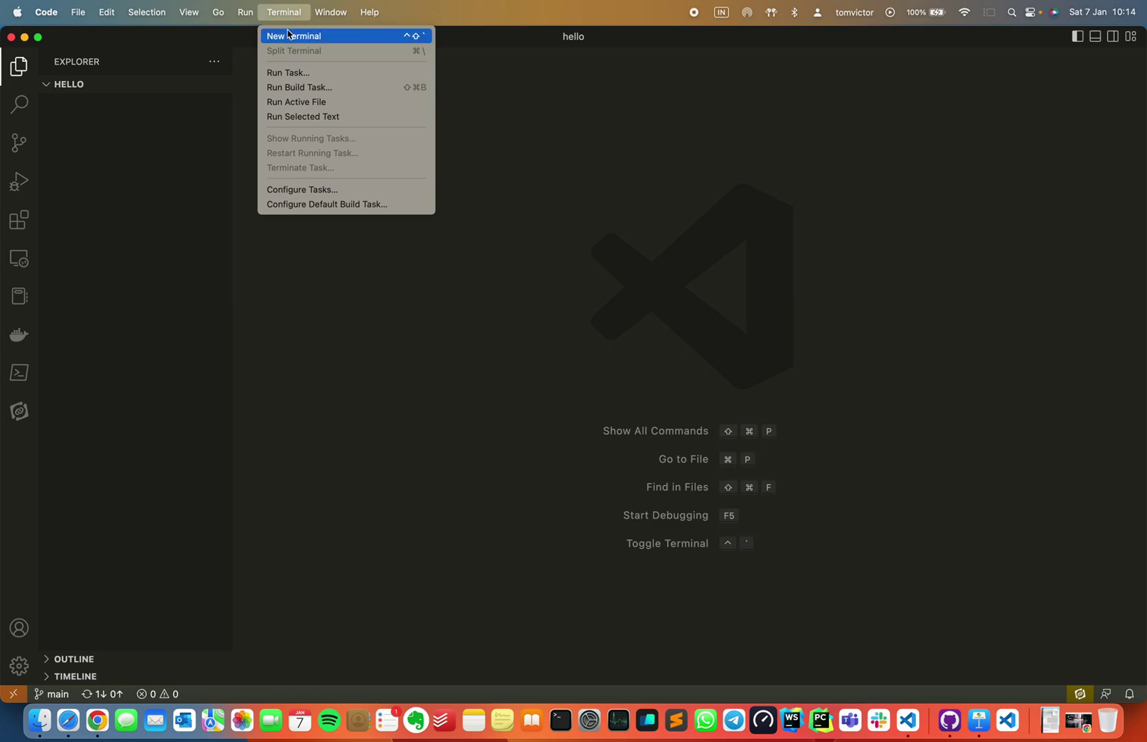
- Run 'go mod init hello' in a new terminal, creating go.mod in the hello folder
click(289, 35)
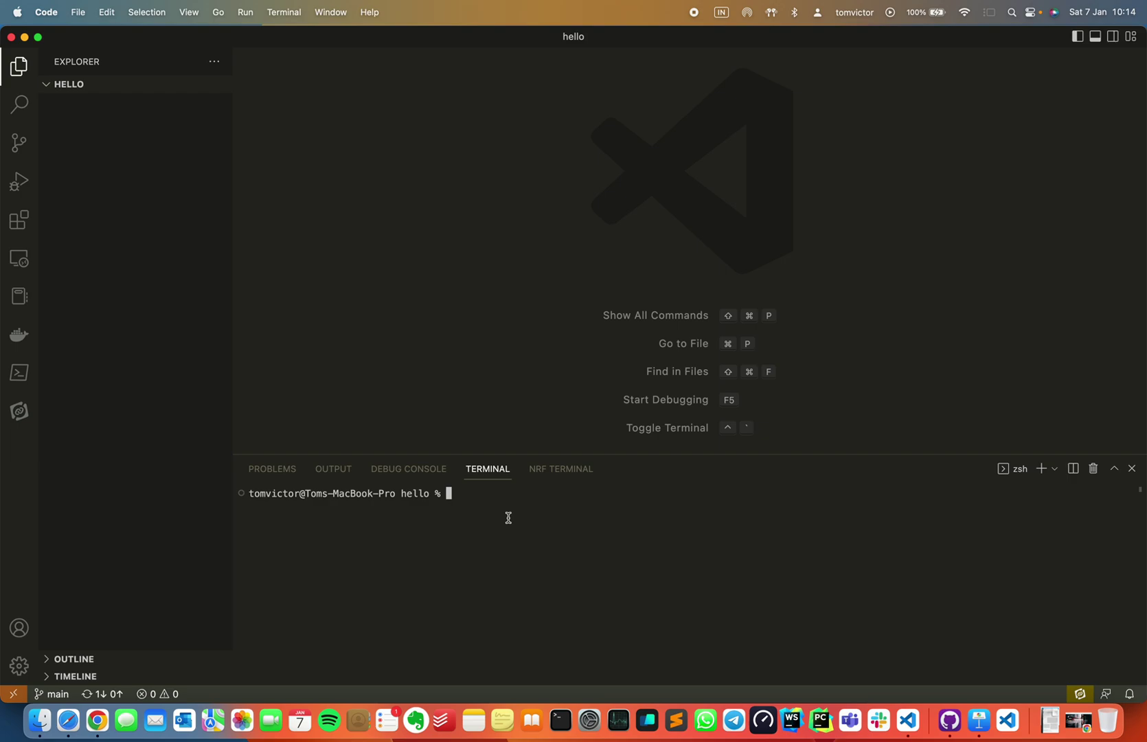
text(go mod init hello)
key(Return)
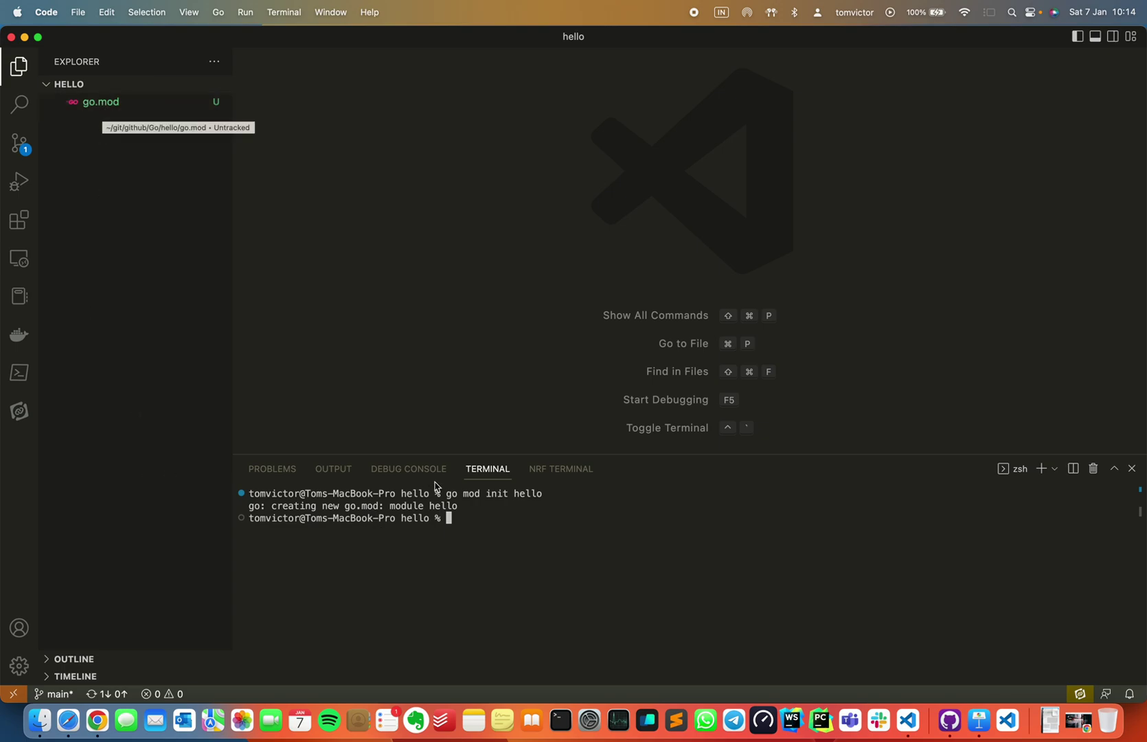
double_click(451, 494)
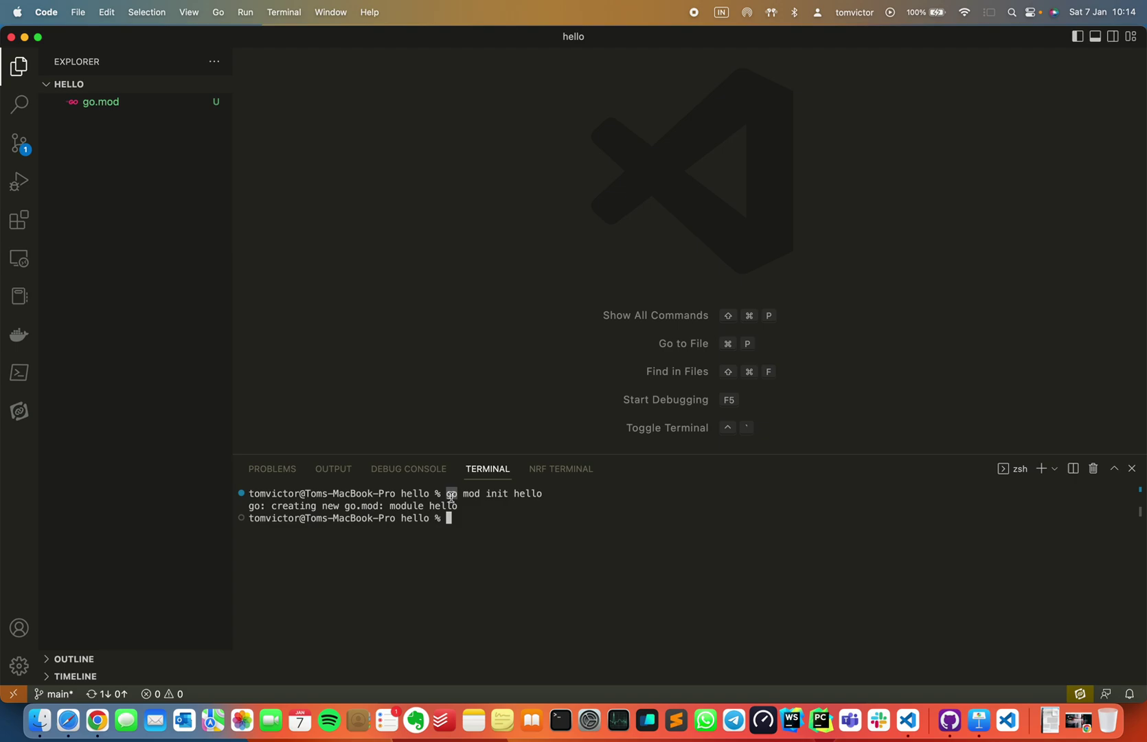